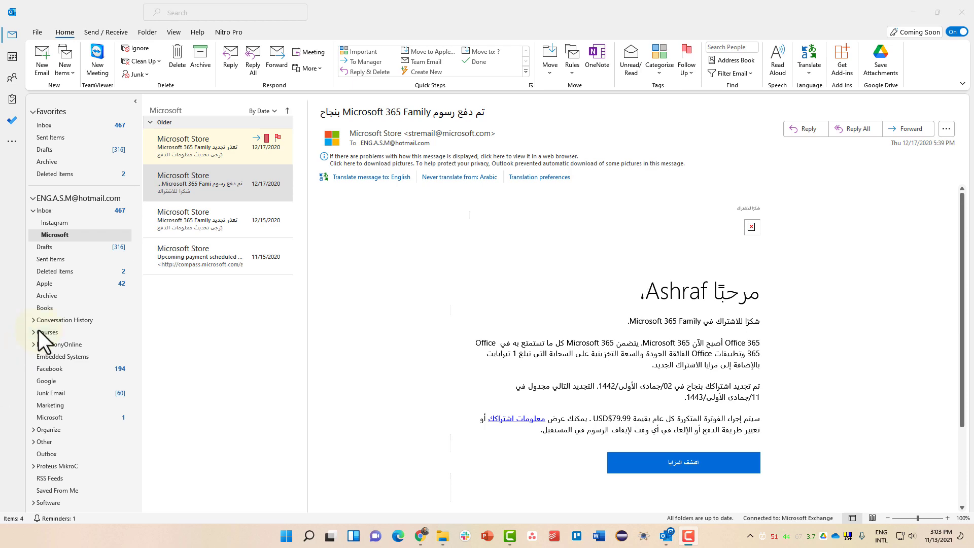
- Open the account settings and display the list of Outlook data files
left_click(36, 35)
left_click(36, 35)
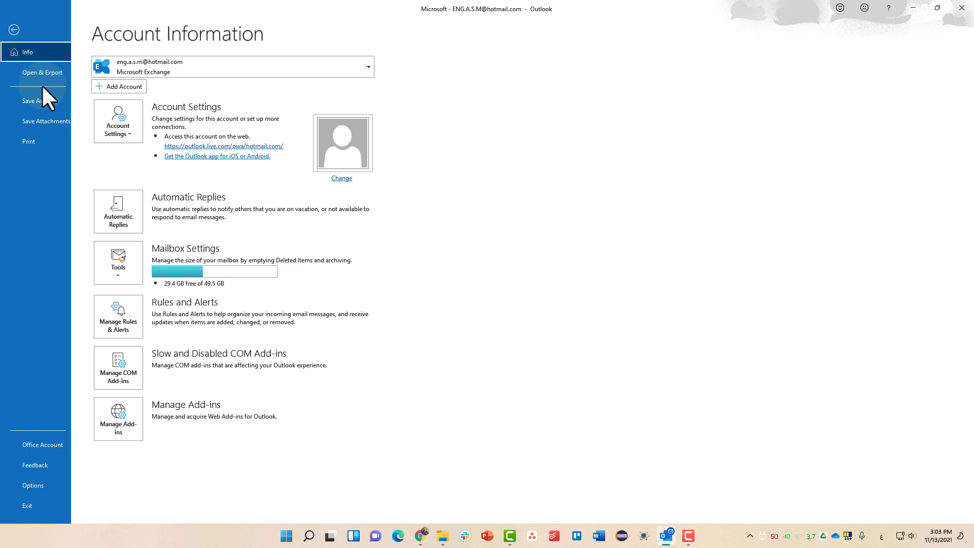
left_click(122, 137)
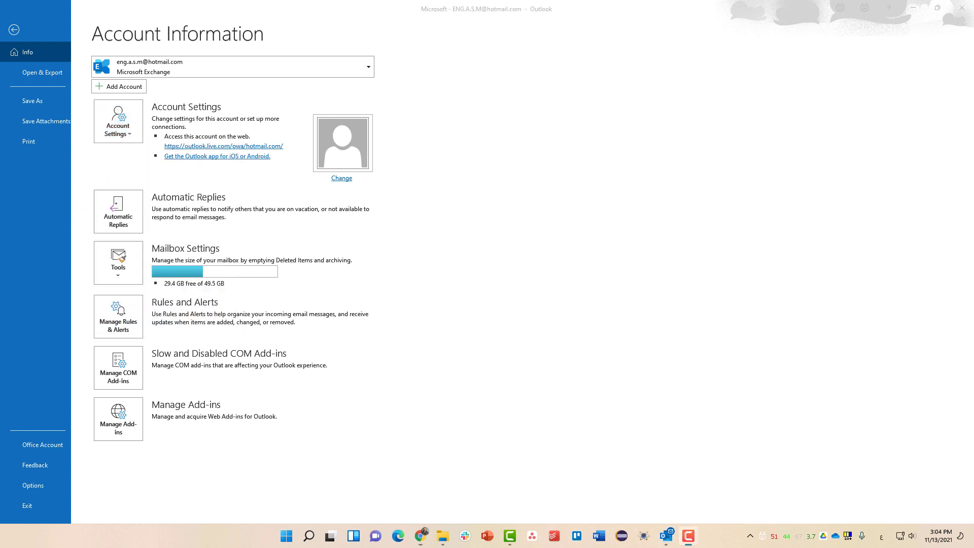
left_click(119, 137)
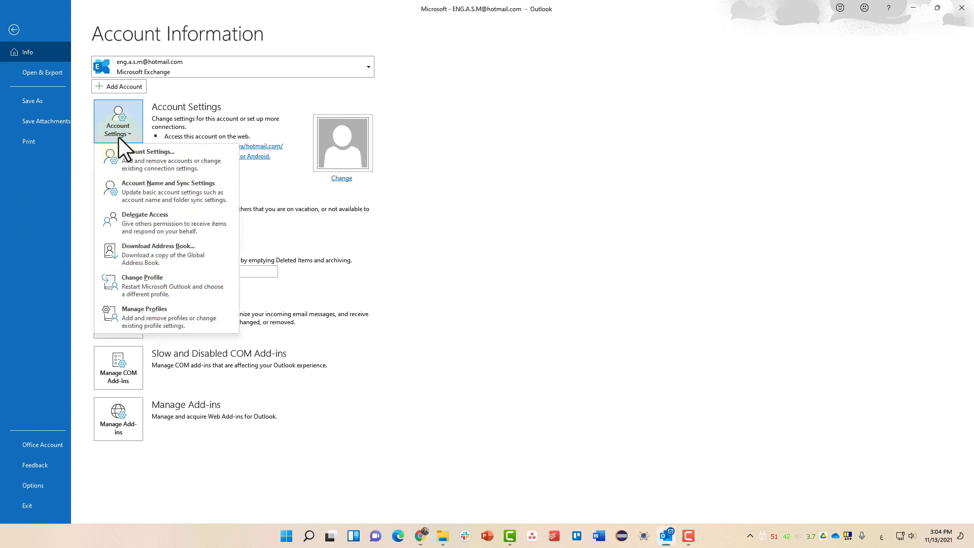
left_click(167, 161)
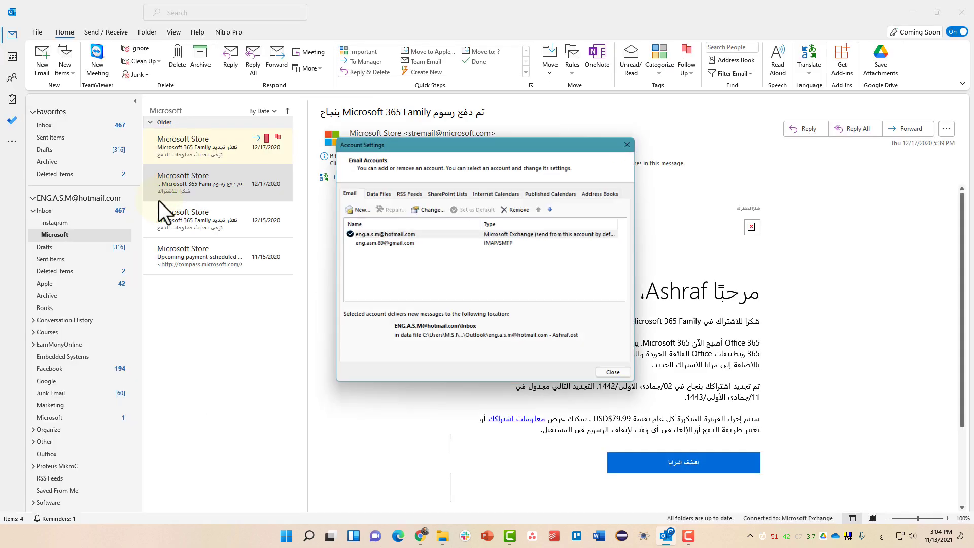
left_click_drag(378, 142, 269, 80)
left_click(272, 134)
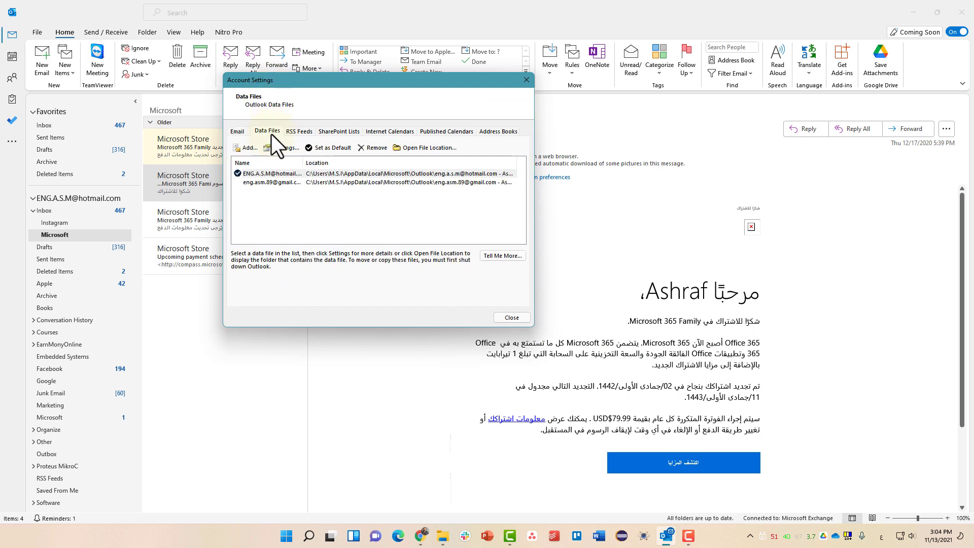
- Widen the Name column of the data files list and open the file location of the Hotmail account's data file
left_click(280, 182)
left_click(279, 176)
left_click(278, 184)
left_click(280, 175)
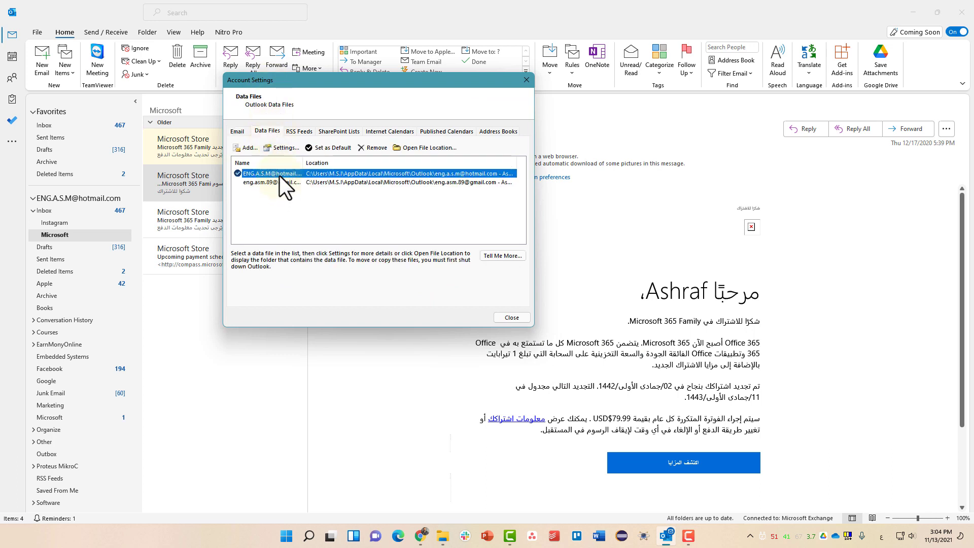
left_click_drag(303, 163, 319, 162)
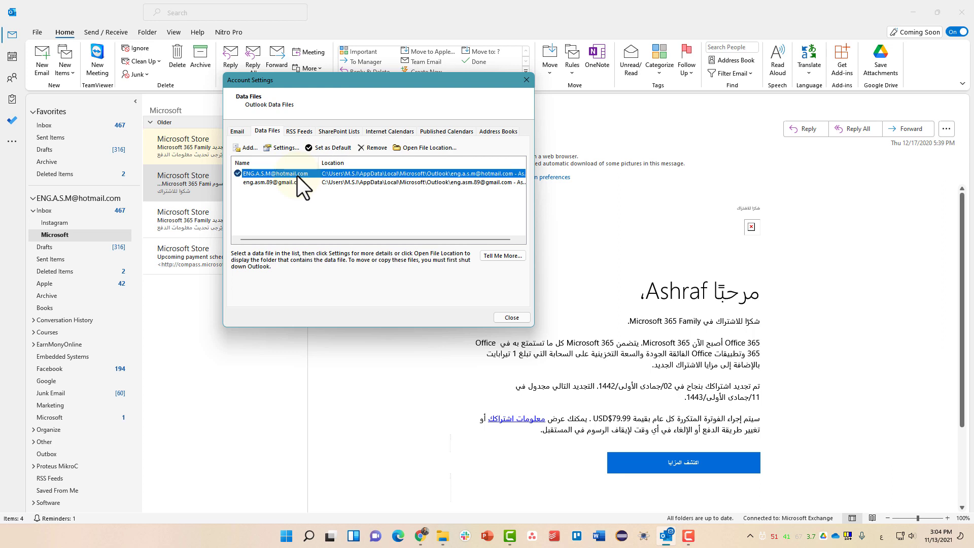
left_click(420, 149)
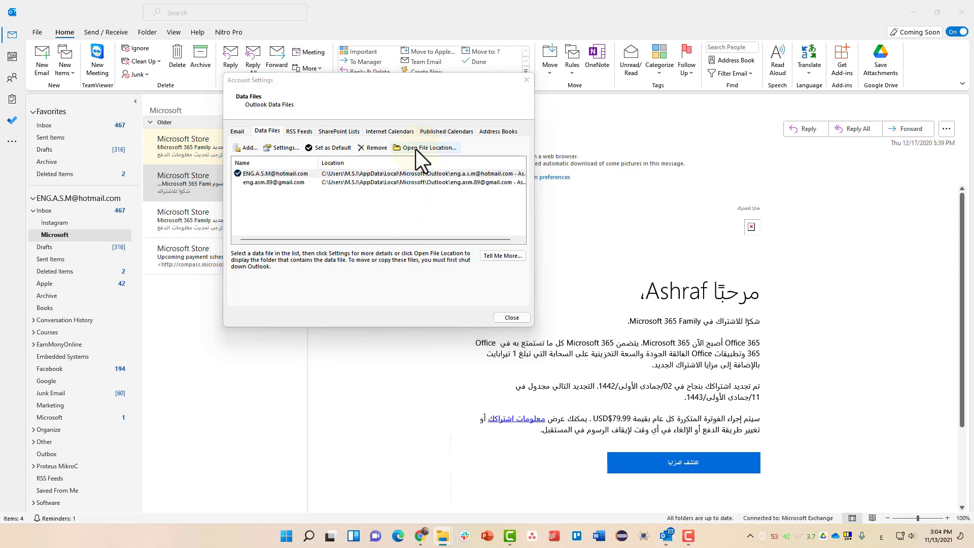
left_click_drag(494, 113, 567, 84)
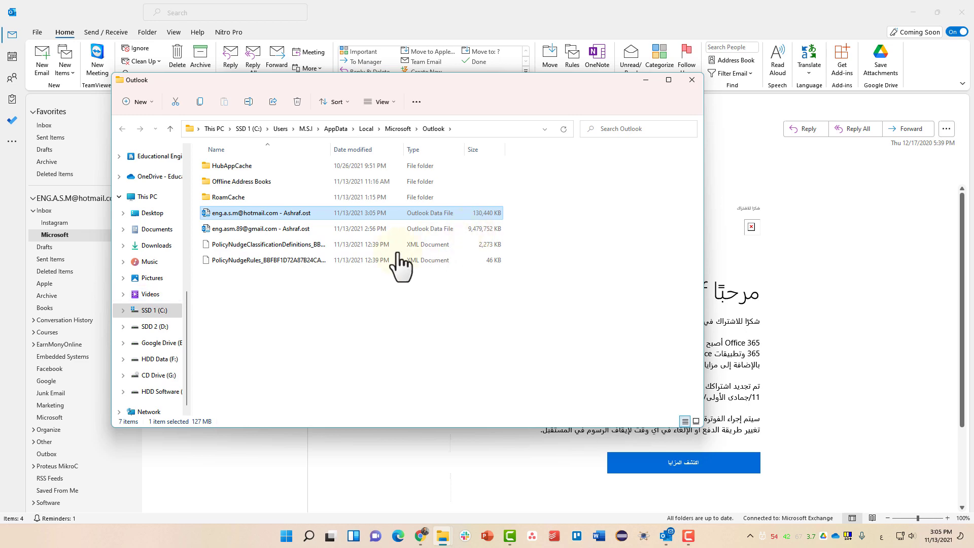
- Close the account settings and exit Outlook, leaving the data file's folder open
key("Print")
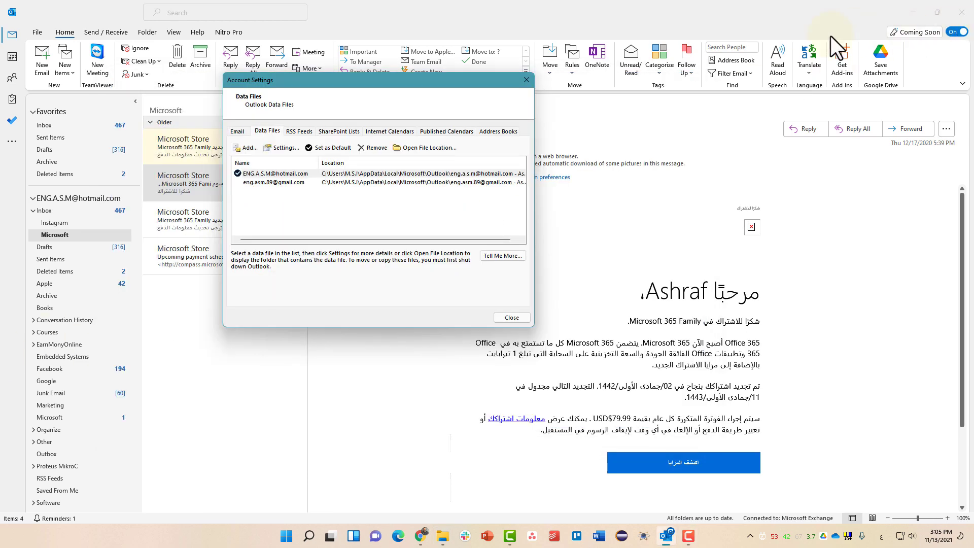
left_click(527, 81)
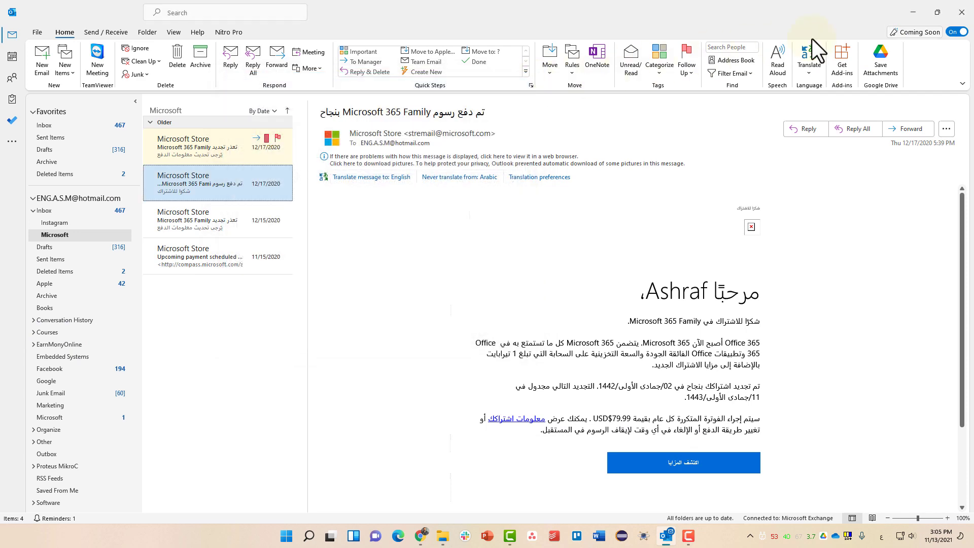
left_click(962, 14)
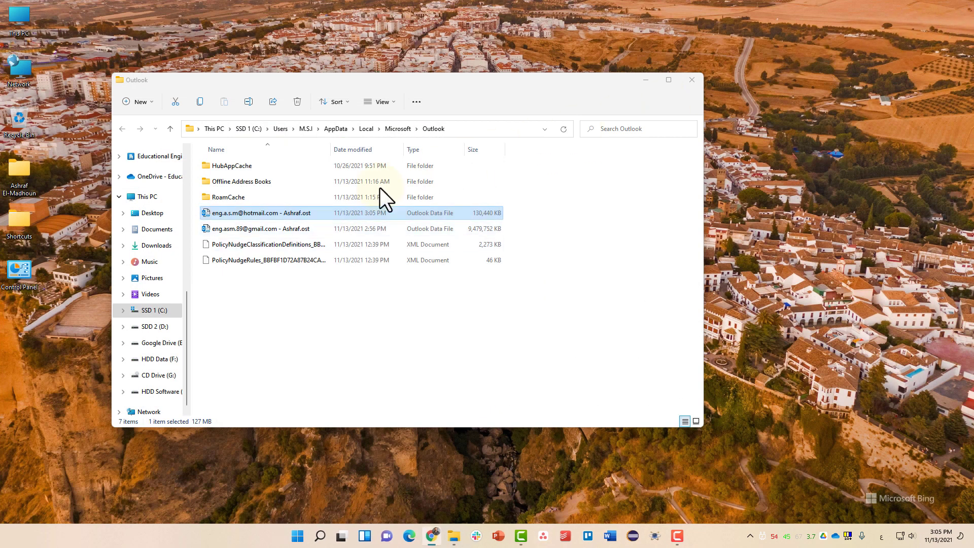
- Copy the Hotmail account's .ost data file from the Outlook folder
right_click(284, 218)
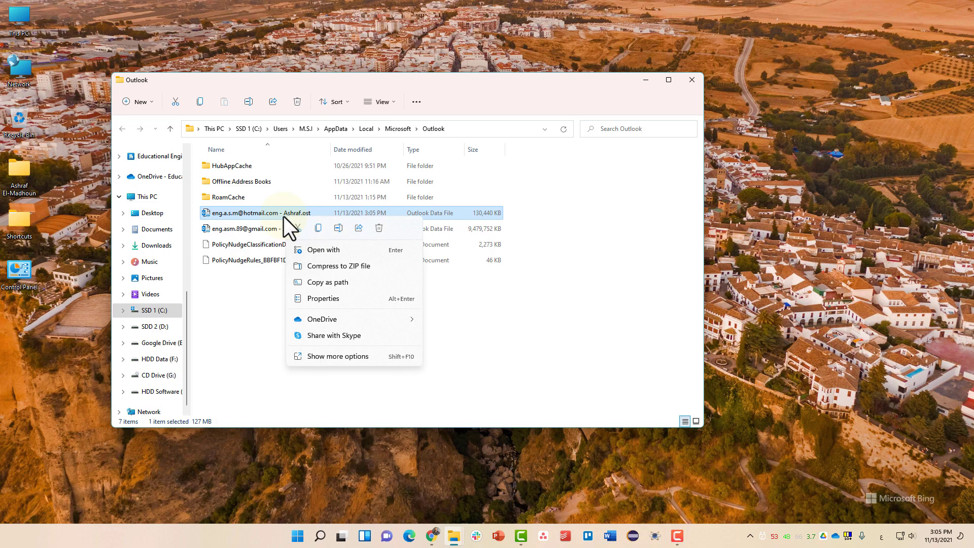
left_click(316, 226)
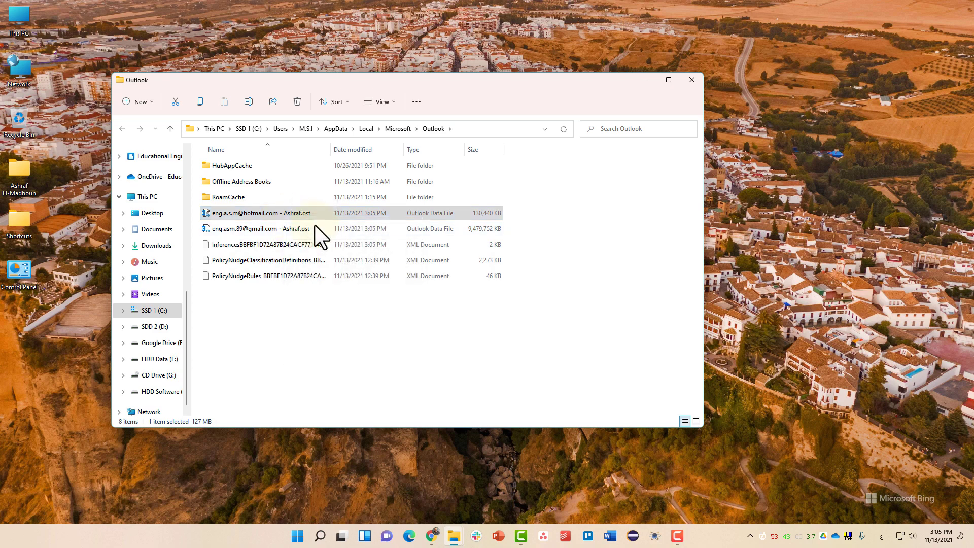
right_click(306, 215)
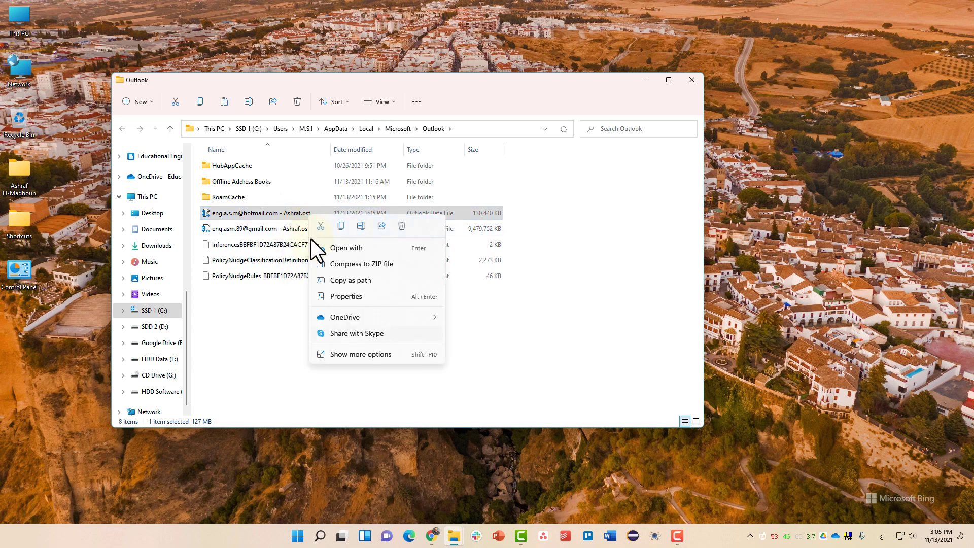
left_click(331, 353)
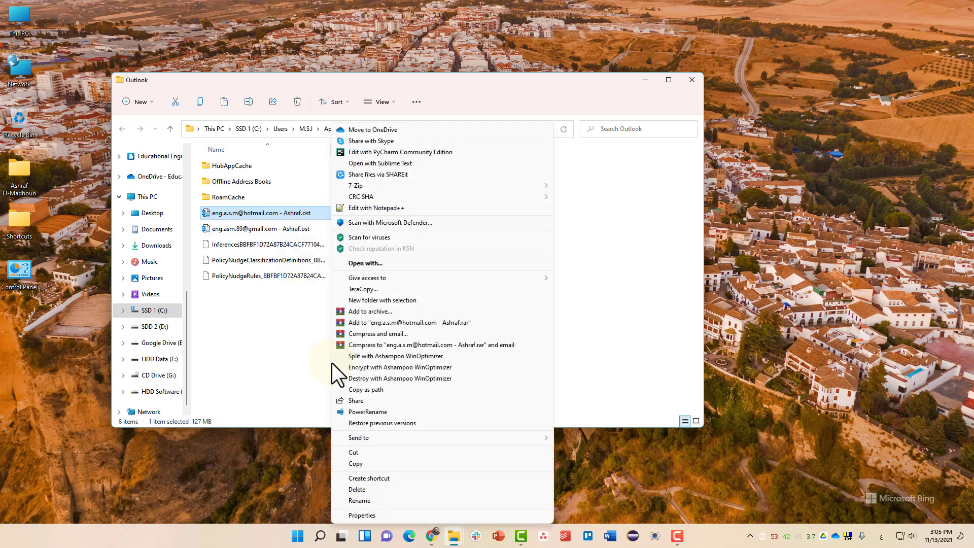
left_click(340, 463)
left_click(257, 311)
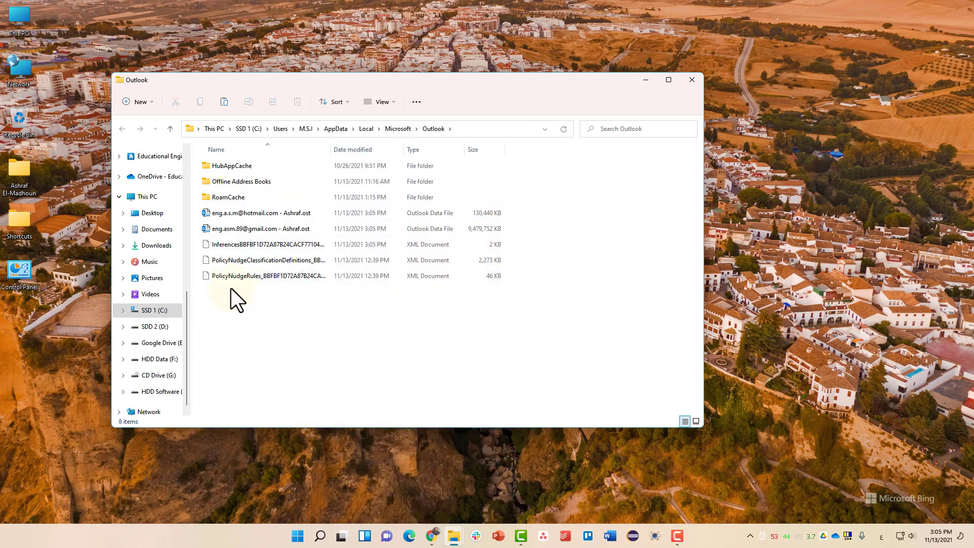
- Create a new folder in Documents
left_click(158, 231)
left_click(141, 101)
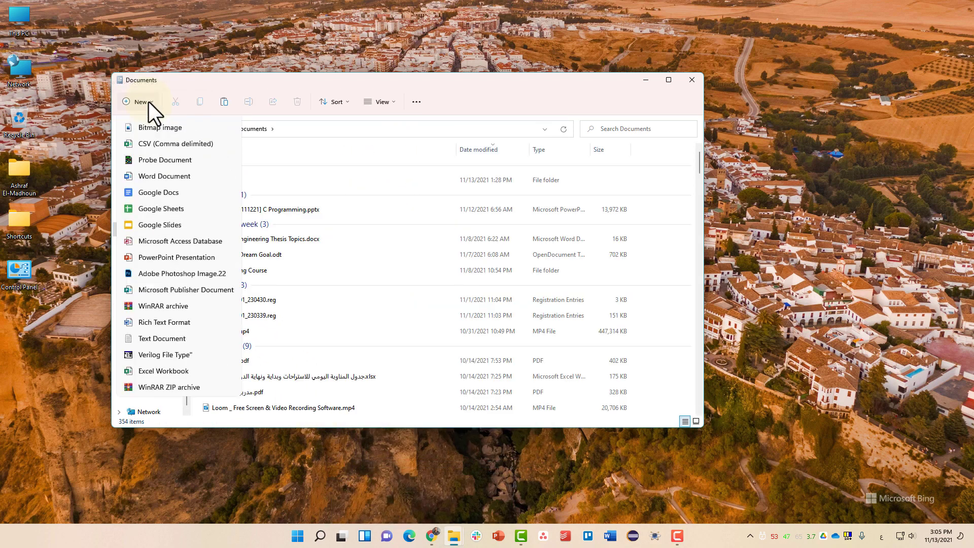
key("Escape")
key("ctrl+shift+n")
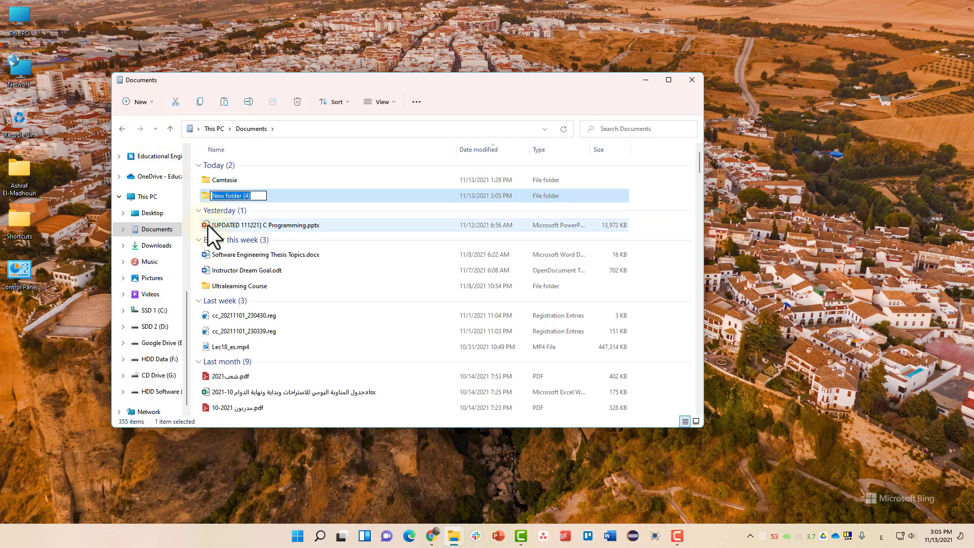
type("خعقما")
key("BackSpace")
key("BackSpace")
key("BackSpace")
key("BackSpace")
key("BackSpace")
- Switch the keyboard layout to English and name the new folder "outlook backup"
key("super+space")
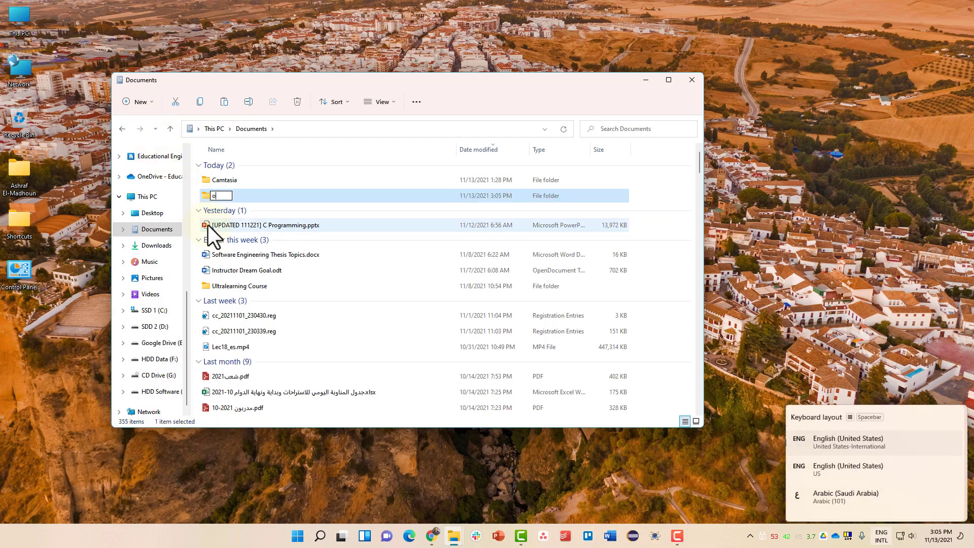
type("outlook backup")
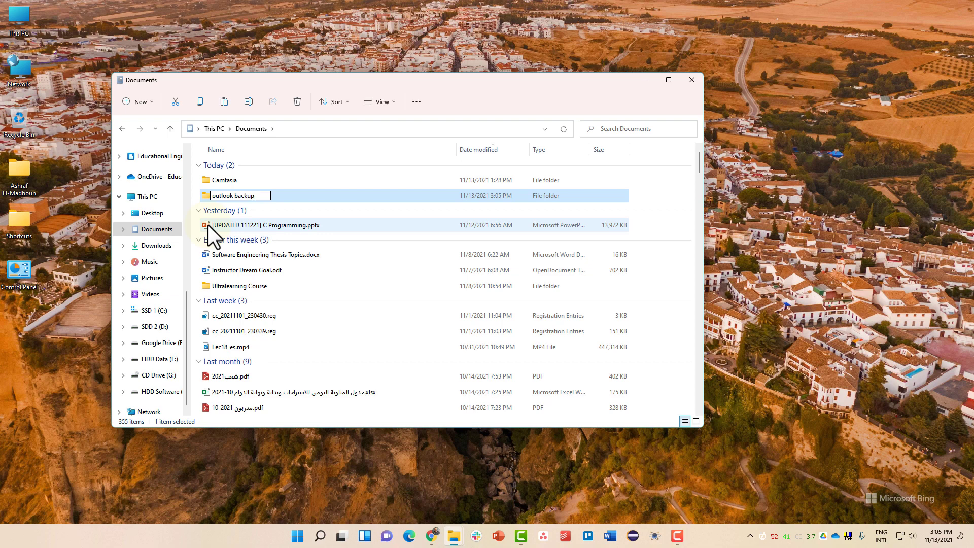
key("Return")
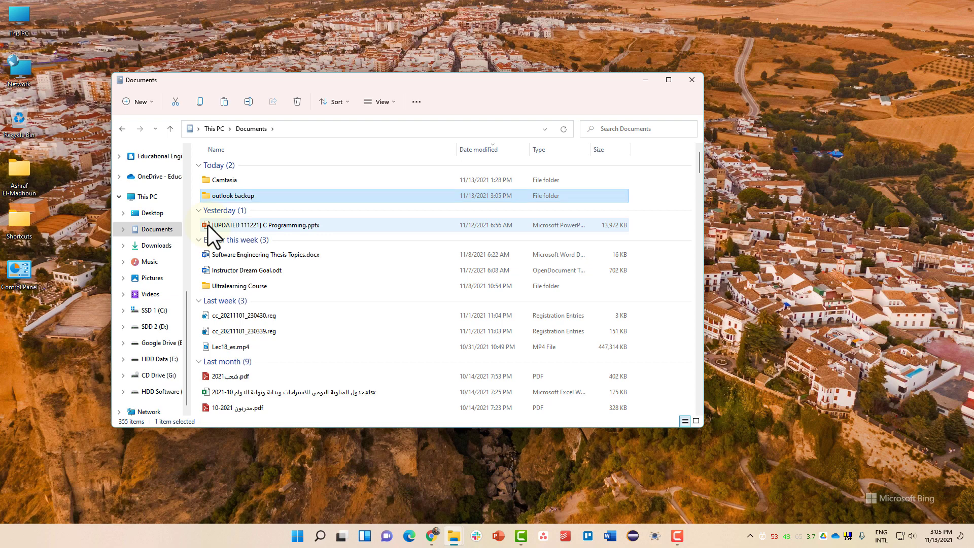
- Paste the copied Hotmail data file into the outlook backup folder
key("Return")
right_click(246, 217)
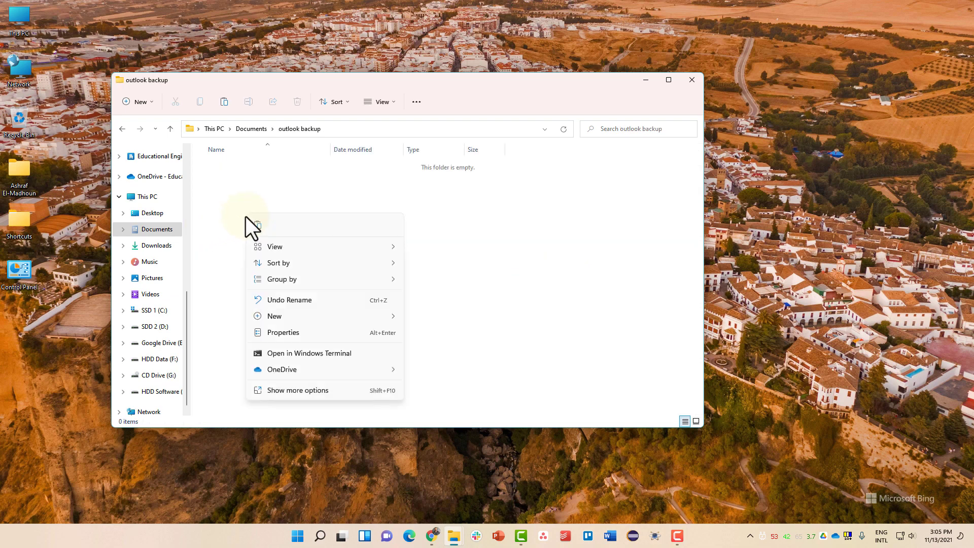
key("Escape")
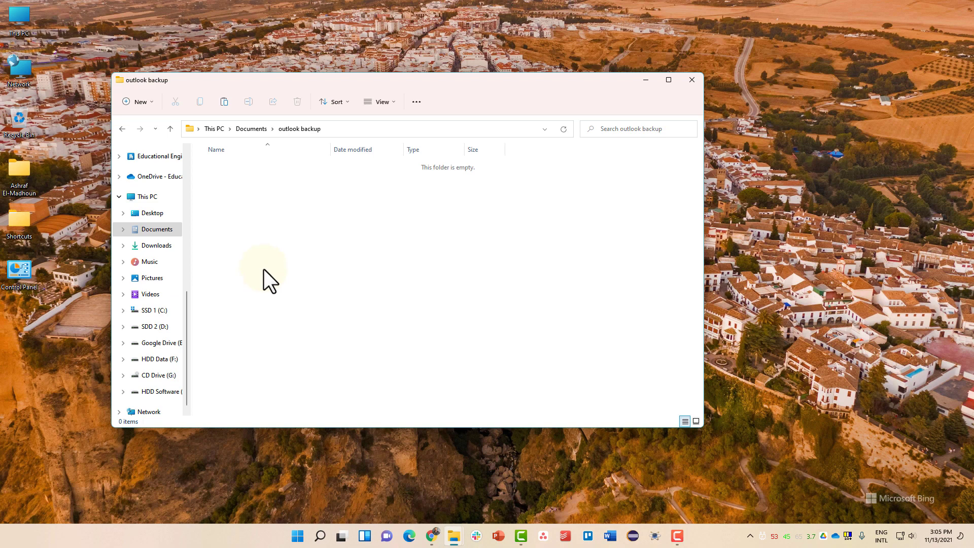
key("ctrl+v")
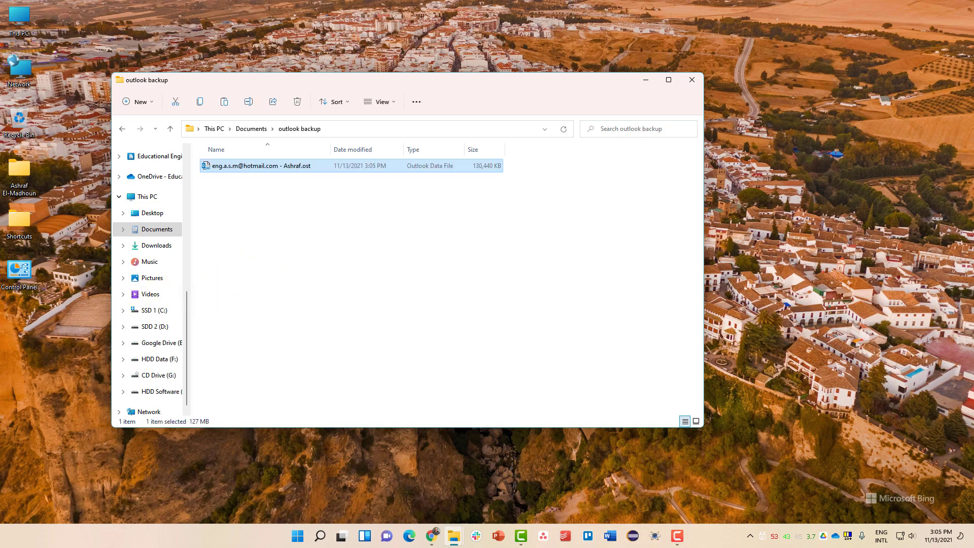
key("F10")
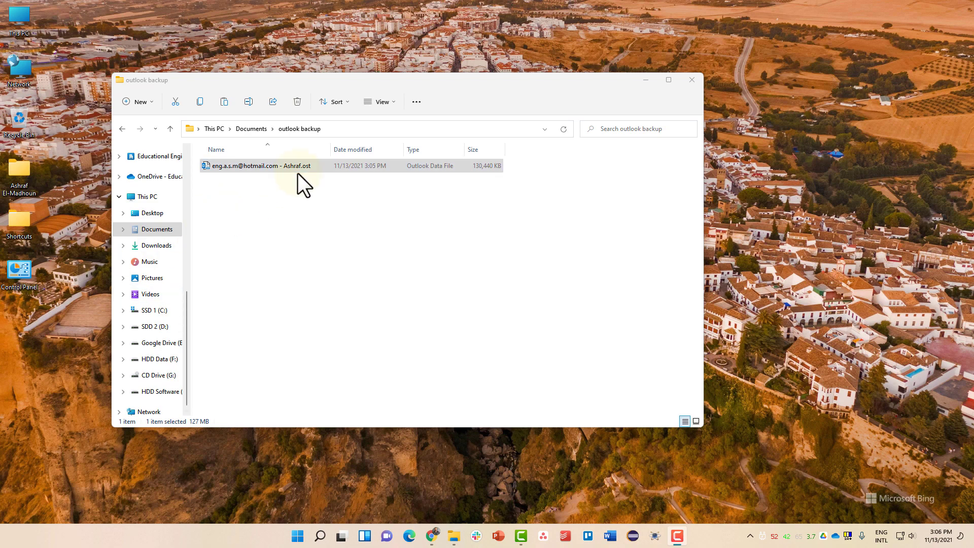
- Search Windows for "out" and launch Outlook
key("super")
type("out")
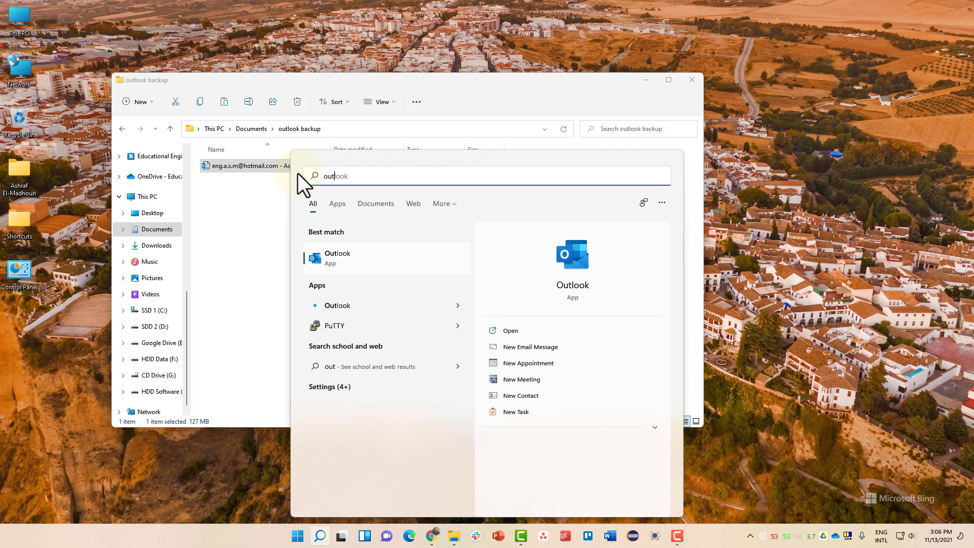
key("Return")
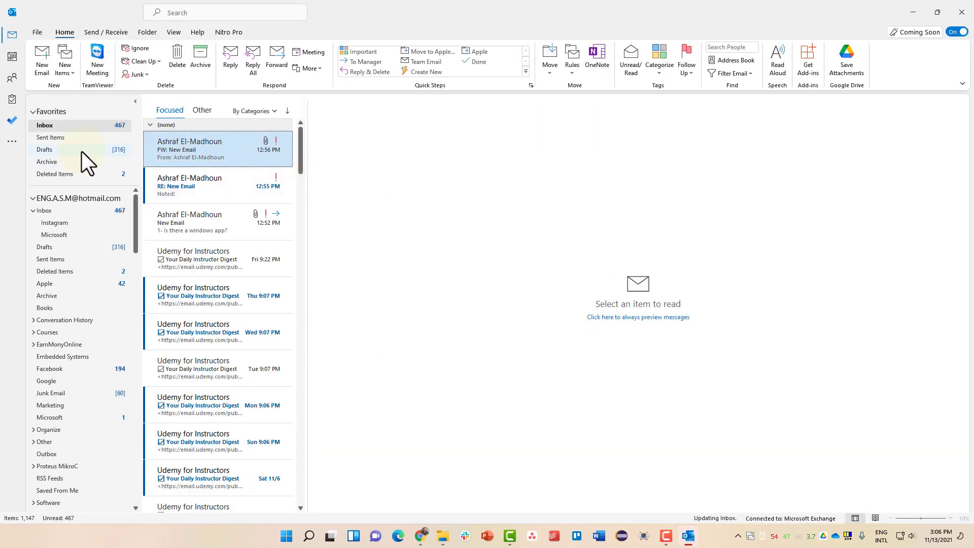
- Start opening an Outlook data file and browse to the Outlook Files folder in Documents
left_click(36, 31)
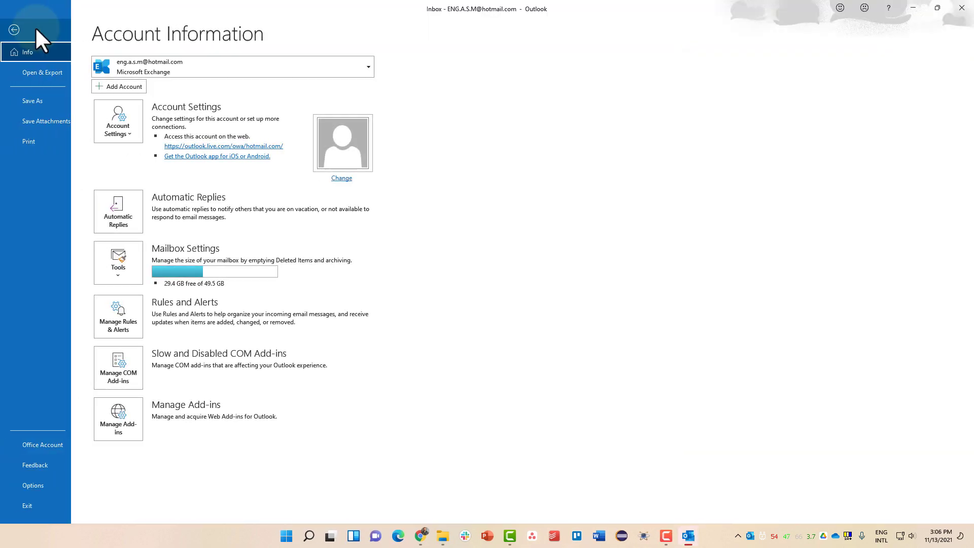
left_click(28, 74)
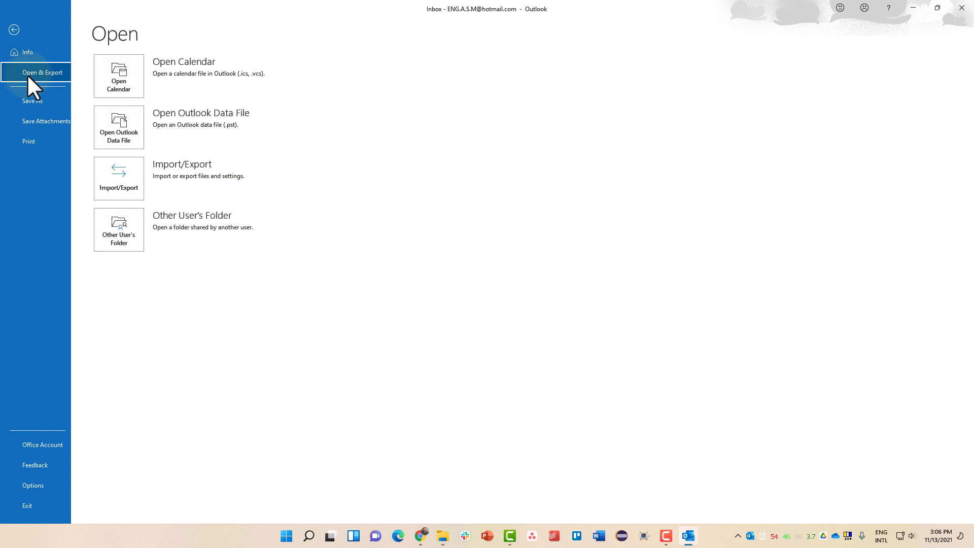
left_click(123, 138)
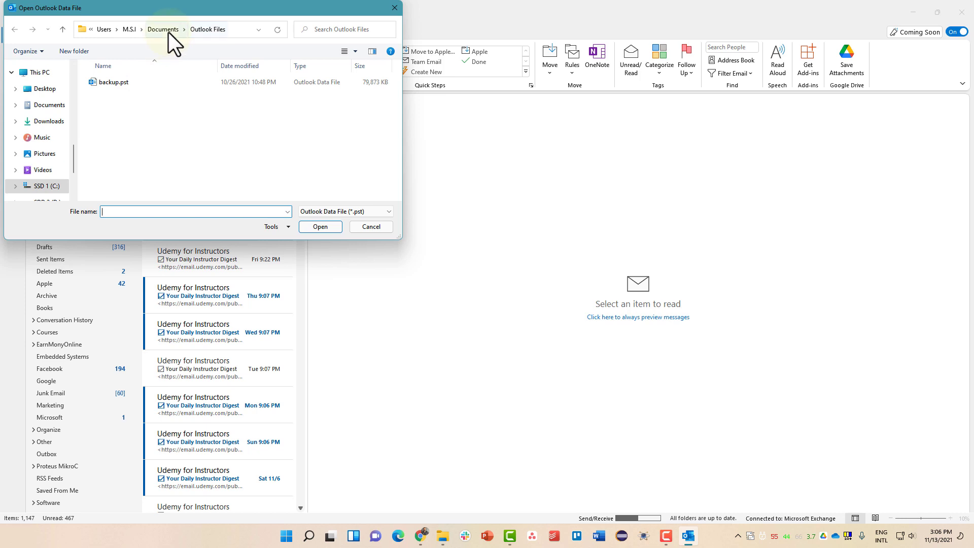
left_click(52, 110)
scroll(105, 114, "up", 3)
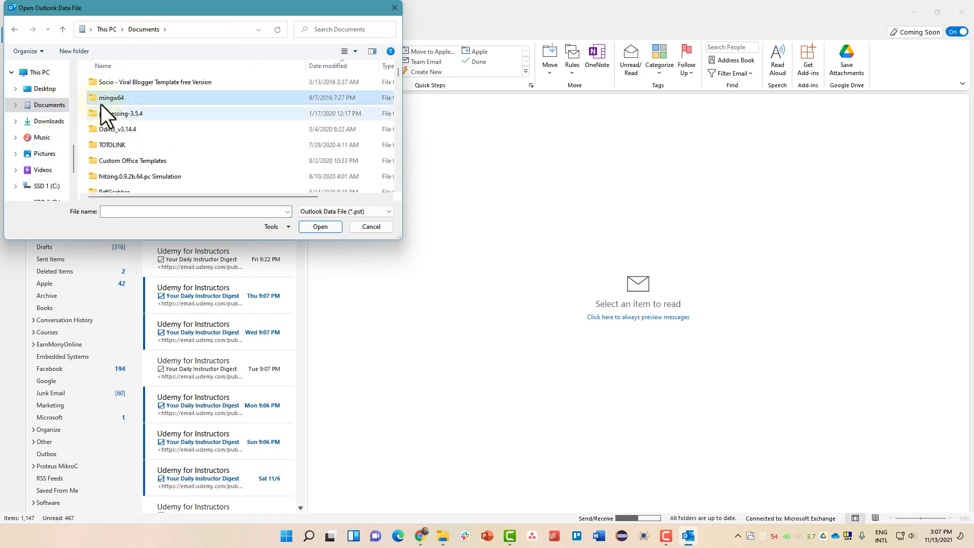
left_click(101, 103)
scroll(115, 145, "down", 5)
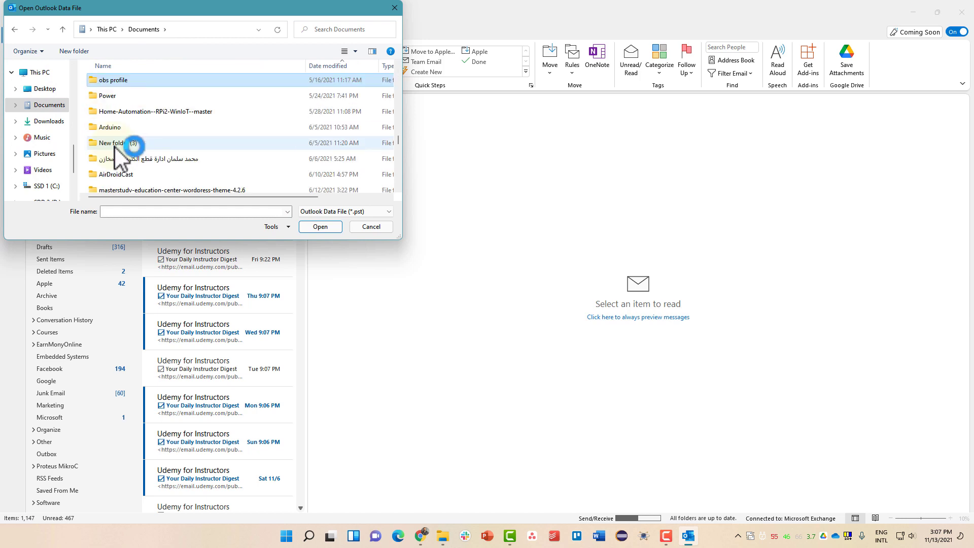
scroll(113, 147, "down", 3)
left_click(134, 130)
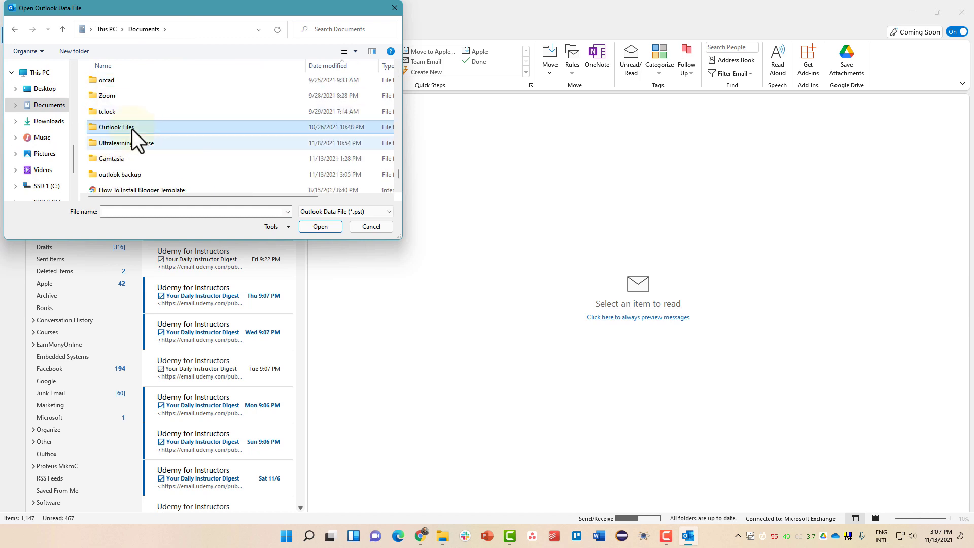
left_click(132, 129)
left_click(129, 85)
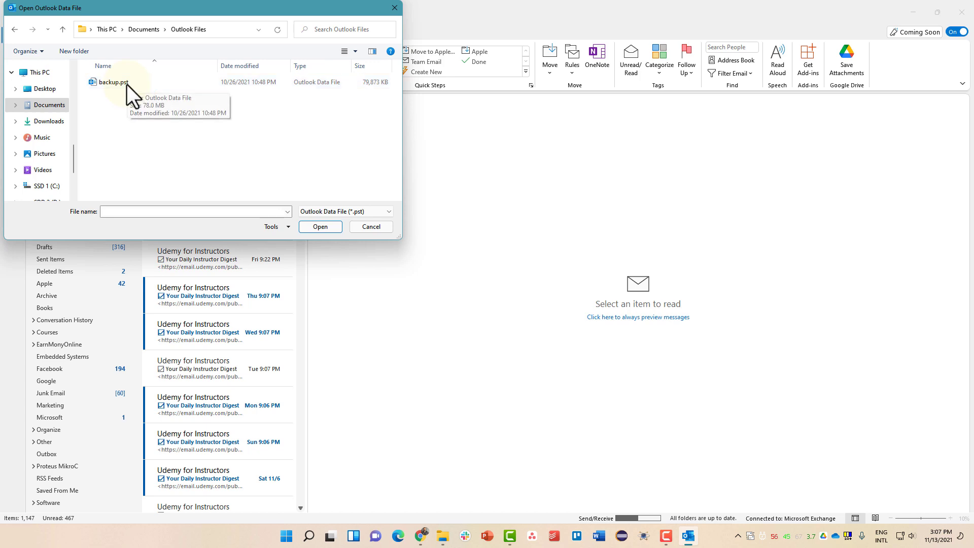
- Copy the outlook backup folder's path from File Explorer and go to that folder in Outlook's data file dialog
left_click(442, 536)
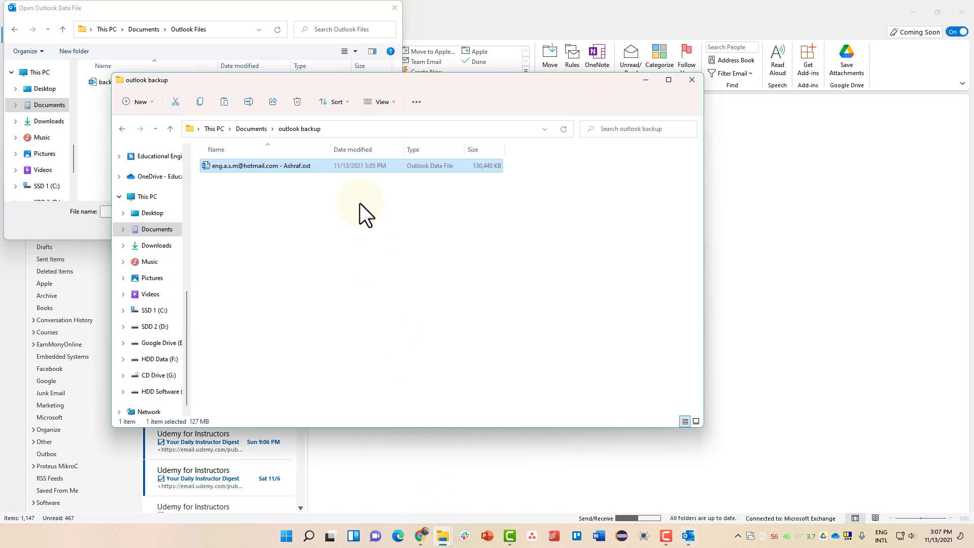
left_click(342, 131)
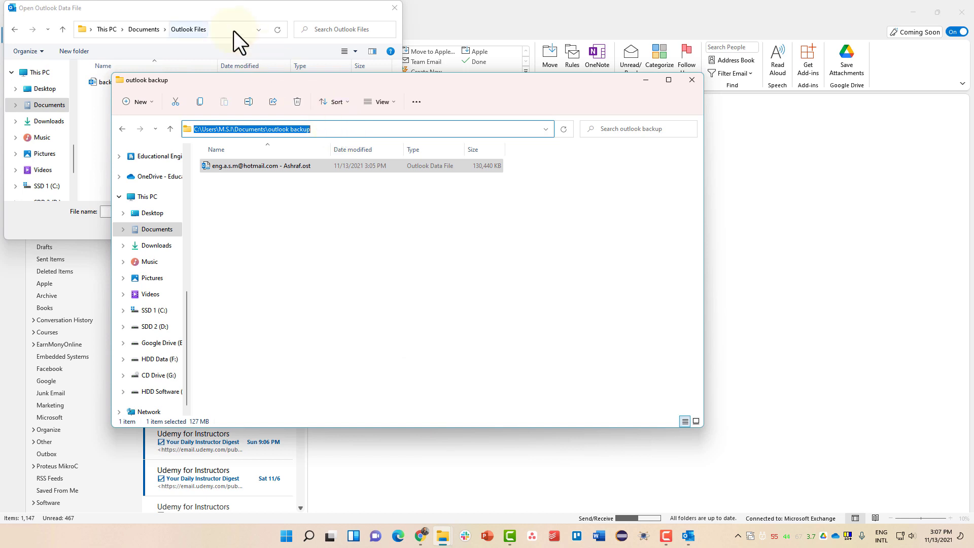
left_click(208, 16)
left_click(150, 212)
key("ctrl+v")
key("Return")
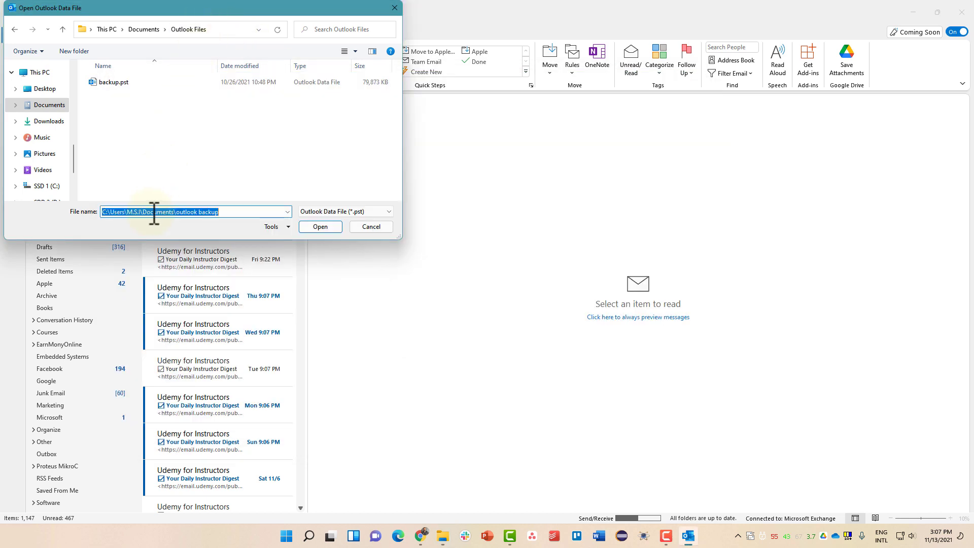
- Show all file types, select the copied Hotmail data file in the outlook backup folder, and cancel opening it
left_click(331, 213)
left_click(331, 223)
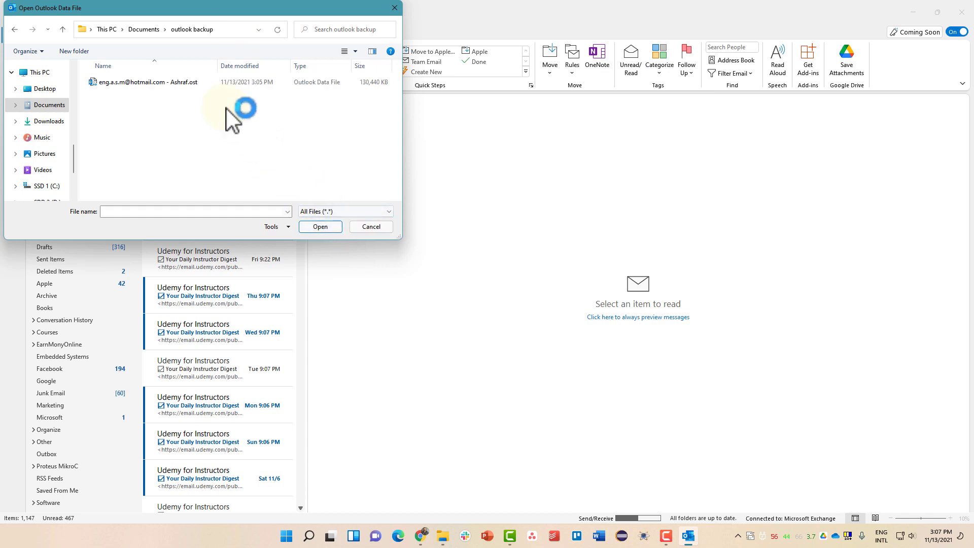
left_click(223, 82)
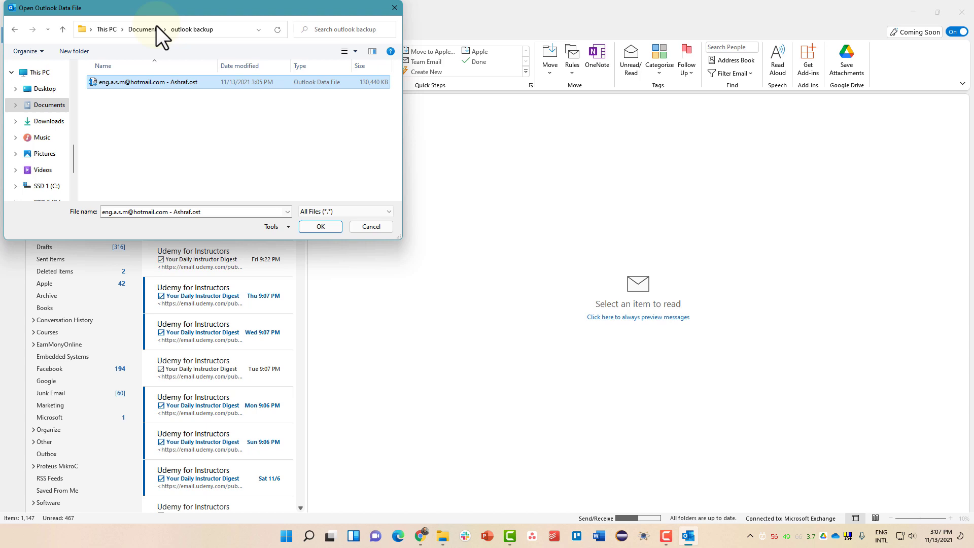
left_click_drag(157, 11, 368, 58)
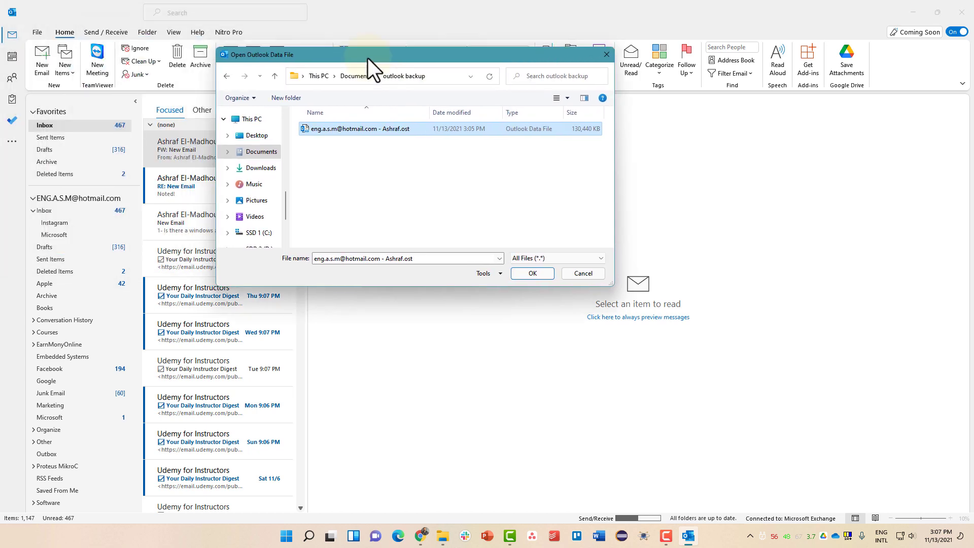
left_click(566, 273)
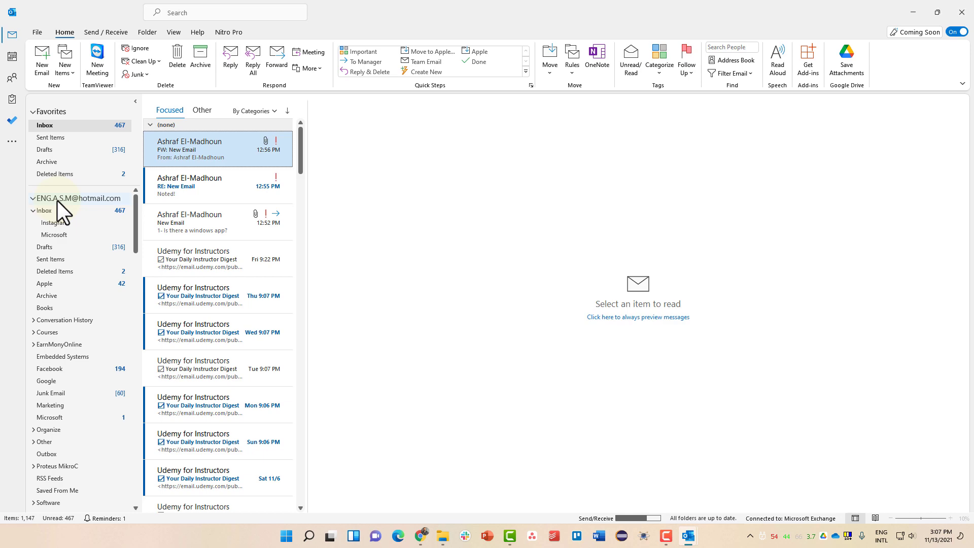
- Start adding another email account to Outlook and close the account setup window
left_click(33, 31)
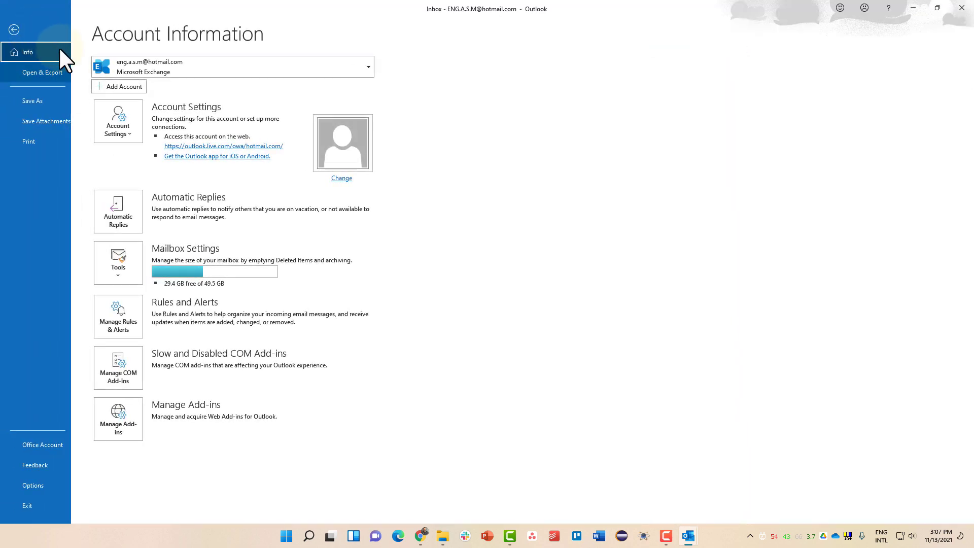
left_click(128, 85)
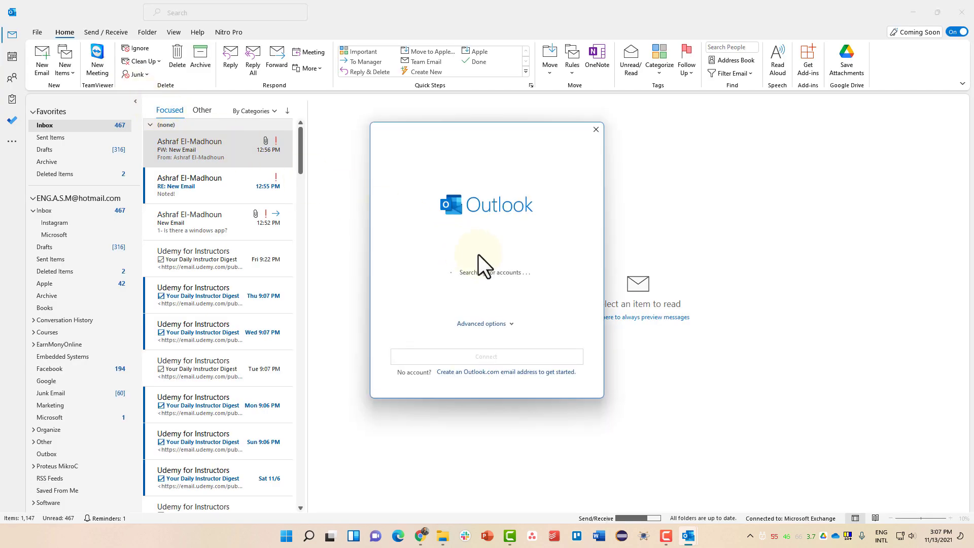
left_click(593, 134)
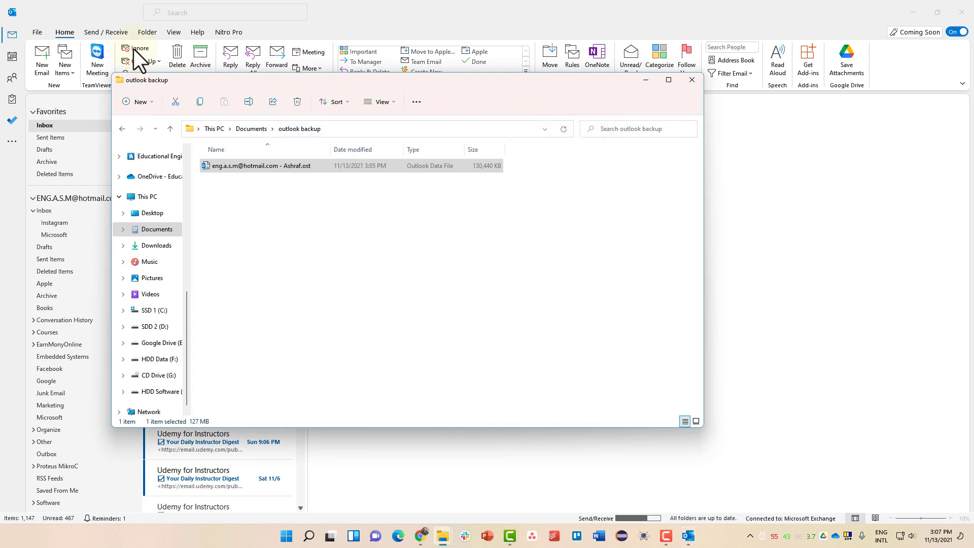
- Dismiss all pending Outlook reminders and return to the mailbox window
left_click(33, 31)
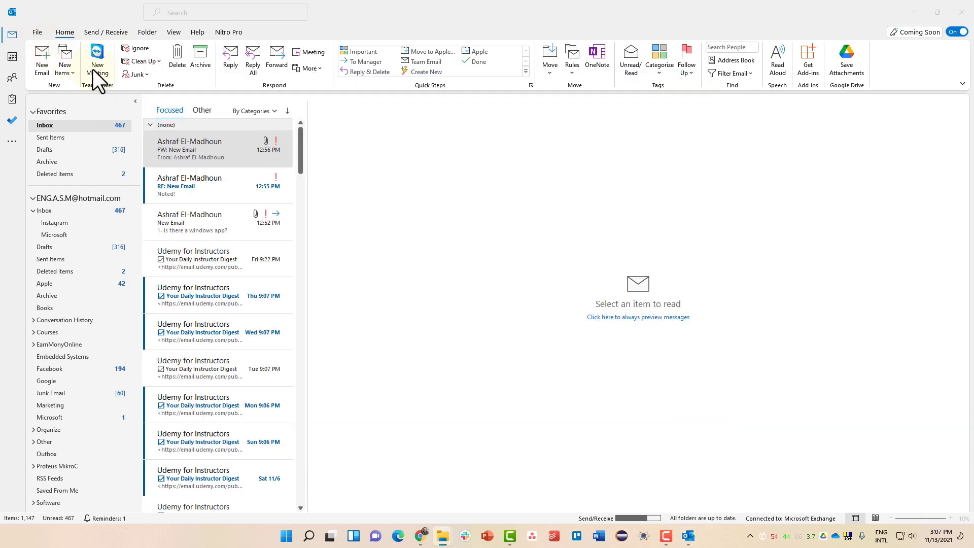
left_click(579, 336)
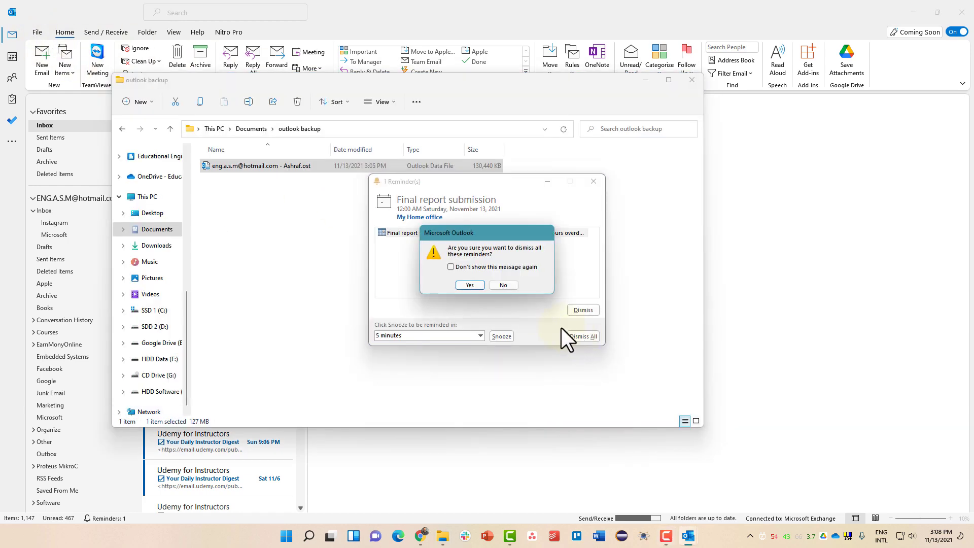
left_click(470, 284)
left_click(323, 2)
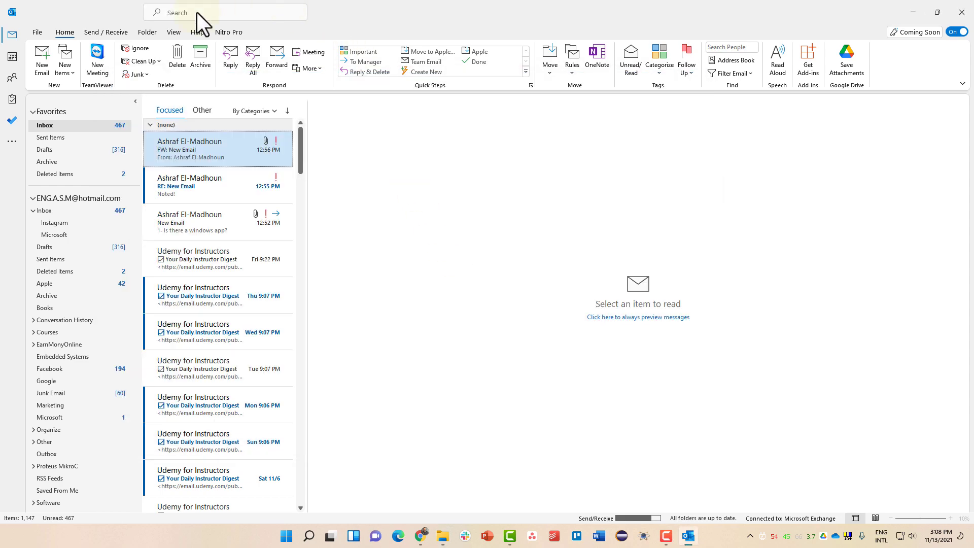
left_click(35, 28)
key("Escape")
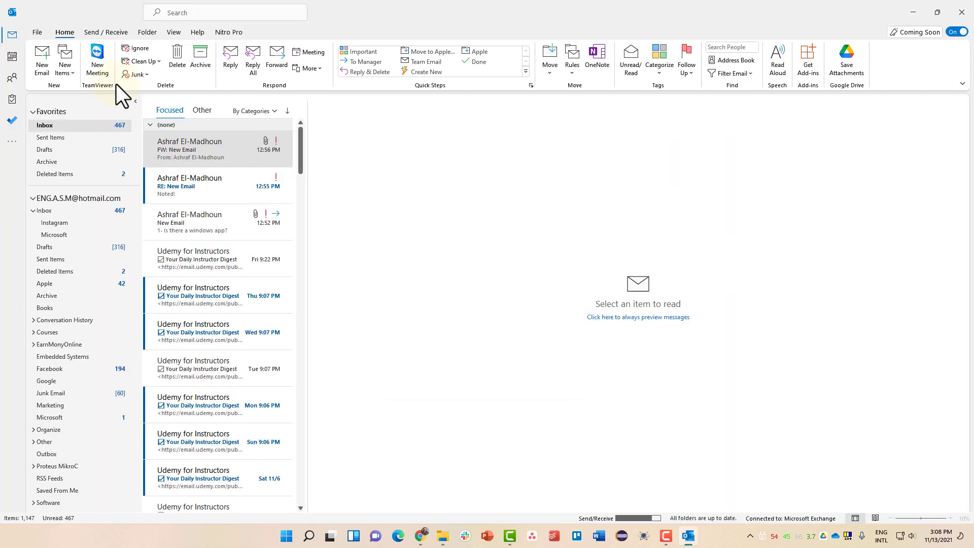